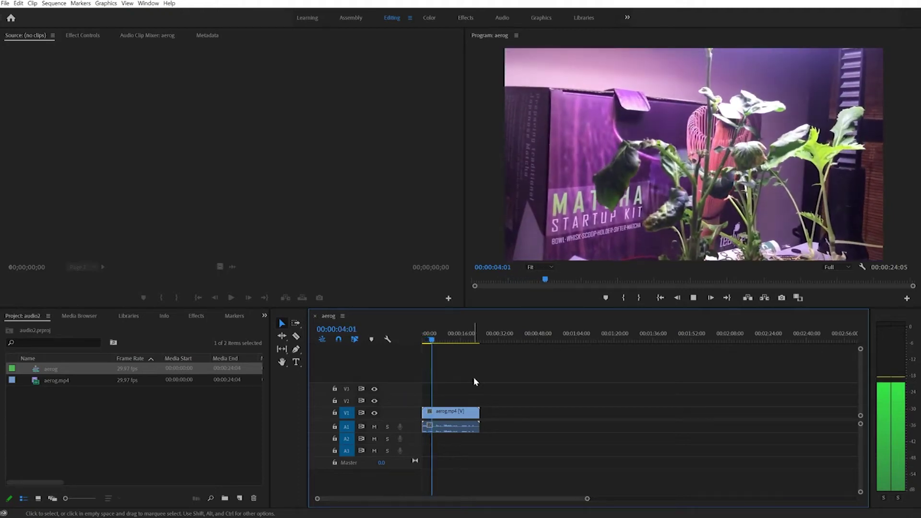
Preview the aerog sequence, select its clip and bring up the audio clip's options
key("space")
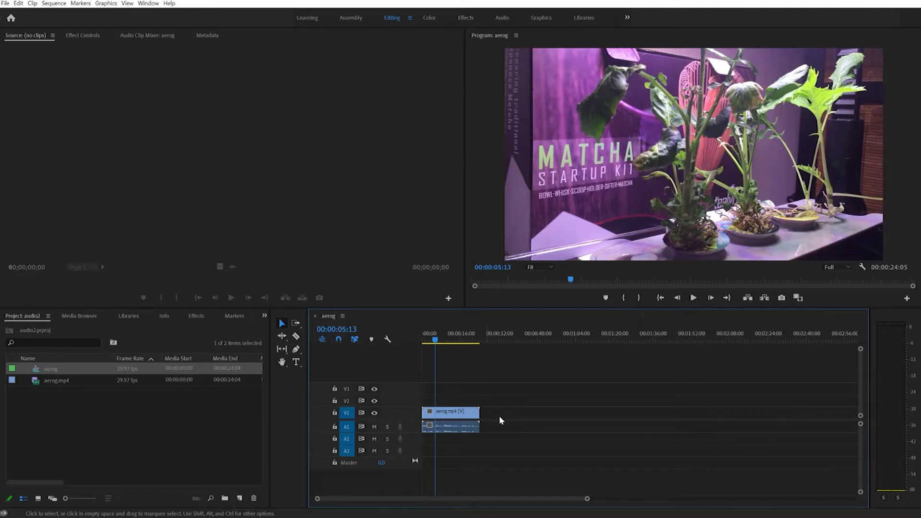
left_click(450, 430)
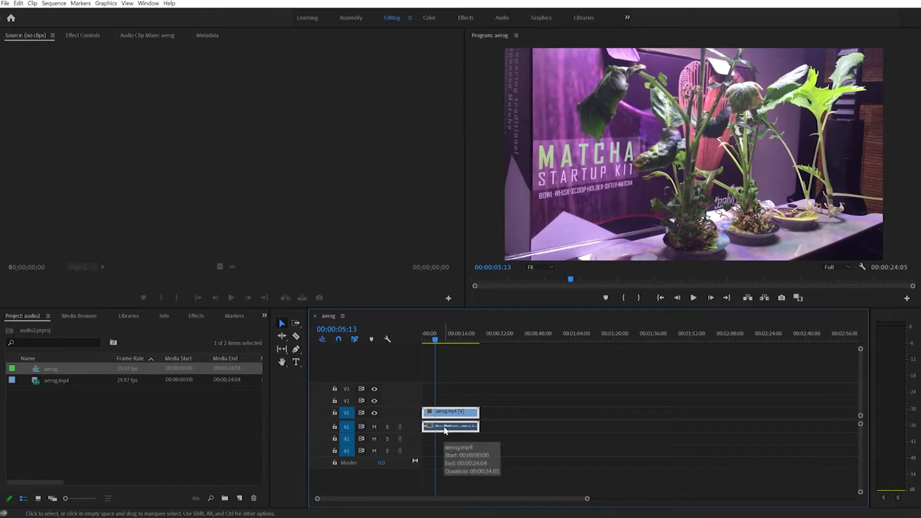
right_click(445, 430)
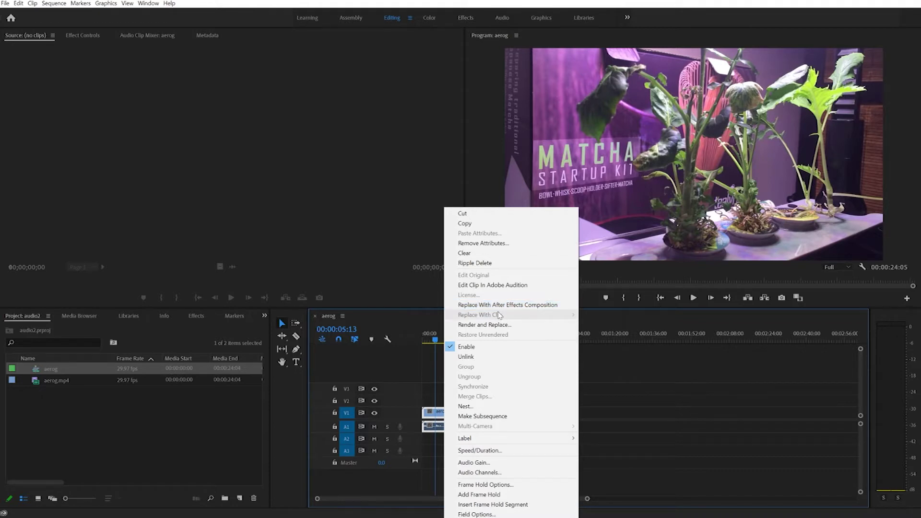
Send the aerog audio clip to Adobe Audition via Edit Clip In Adobe Audition
left_click(505, 285)
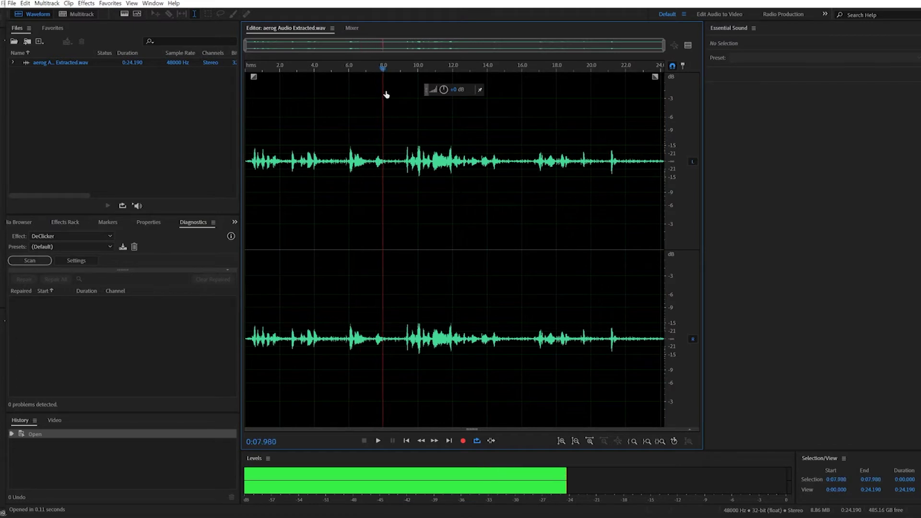
Glance at the Effects list, then scrub the playhead to about 21 seconds
left_click(87, 4)
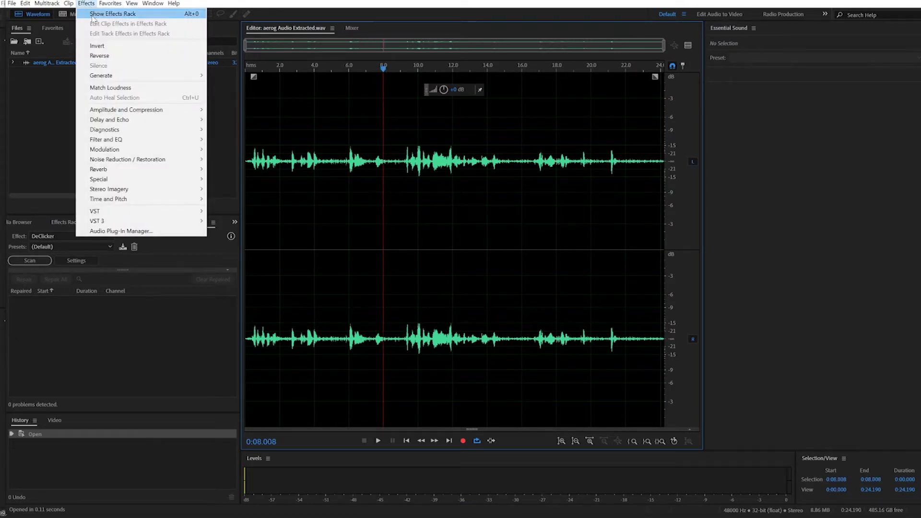
mouse_move(128, 158)
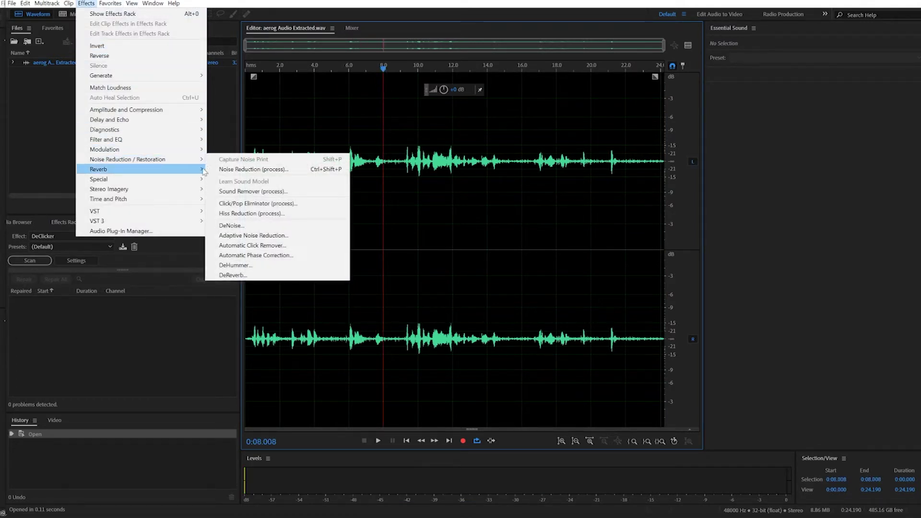
left_click(374, 64)
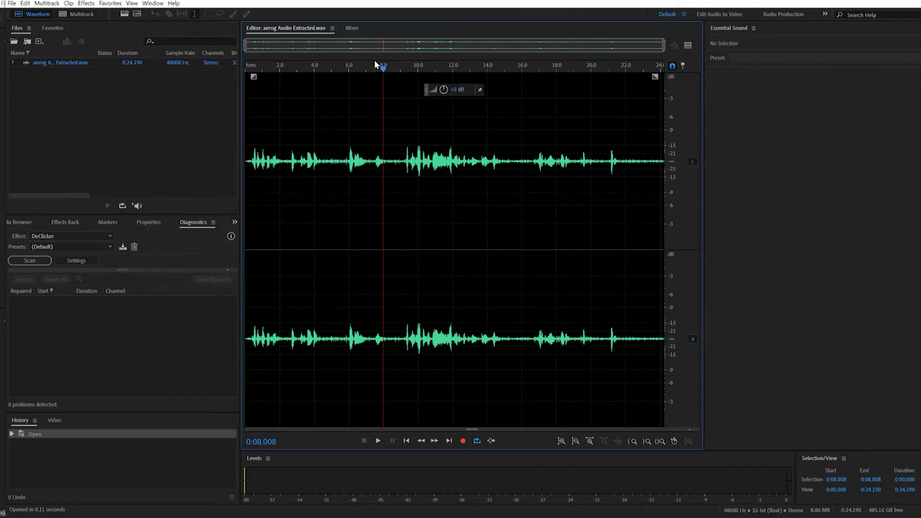
mouse_move(384, 69)
left_mouse_down()
mouse_move(618, 67)
mouse_move(301, 66)
left_mouse_up()
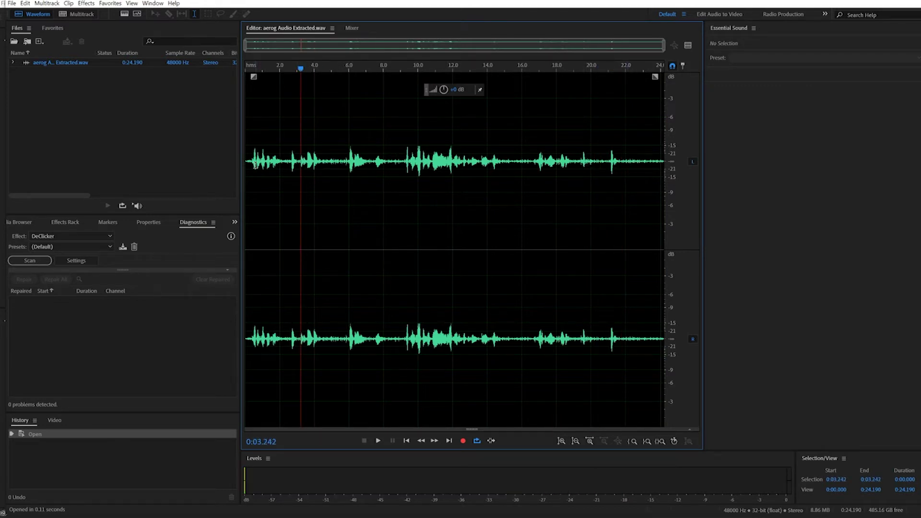
Toggle the spectral frequency display on and back off, leaving only the waveform
left_click(124, 16)
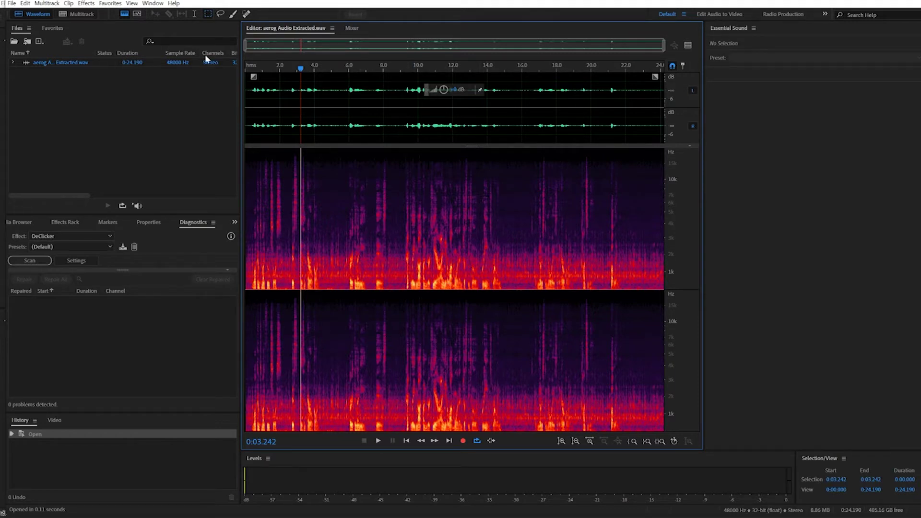
left_click(125, 16)
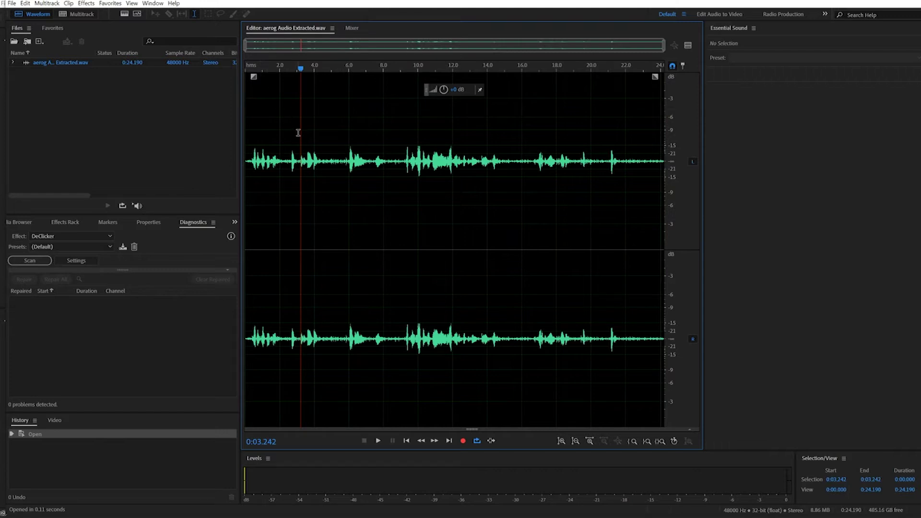
mouse_move(298, 131)
left_mouse_down()
mouse_move(509, 150)
mouse_move(348, 149)
left_mouse_up()
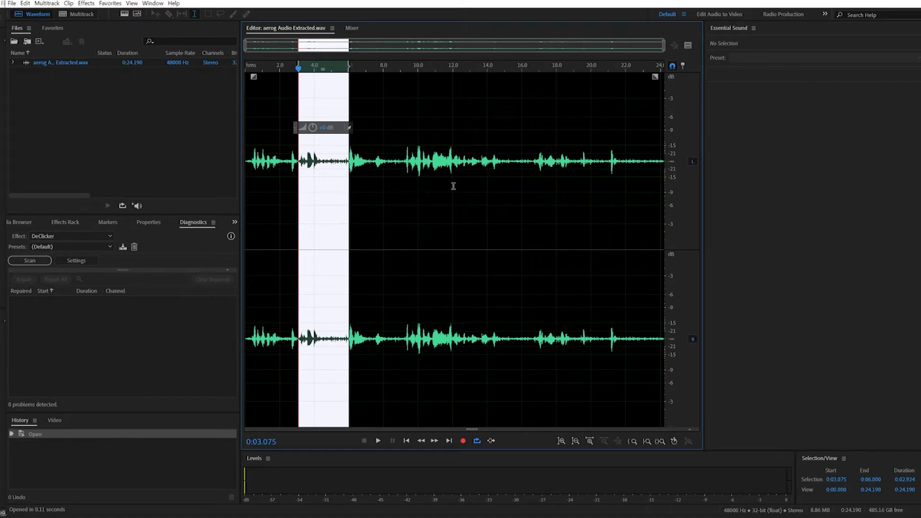
key("Delete")
key("ctrl+z")
left_click(405, 215)
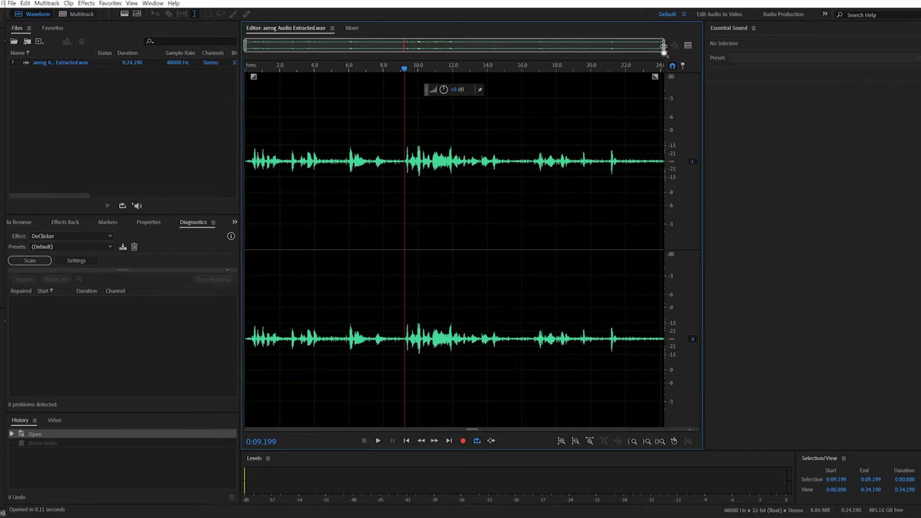
left_click_drag(664, 47, 359, 48)
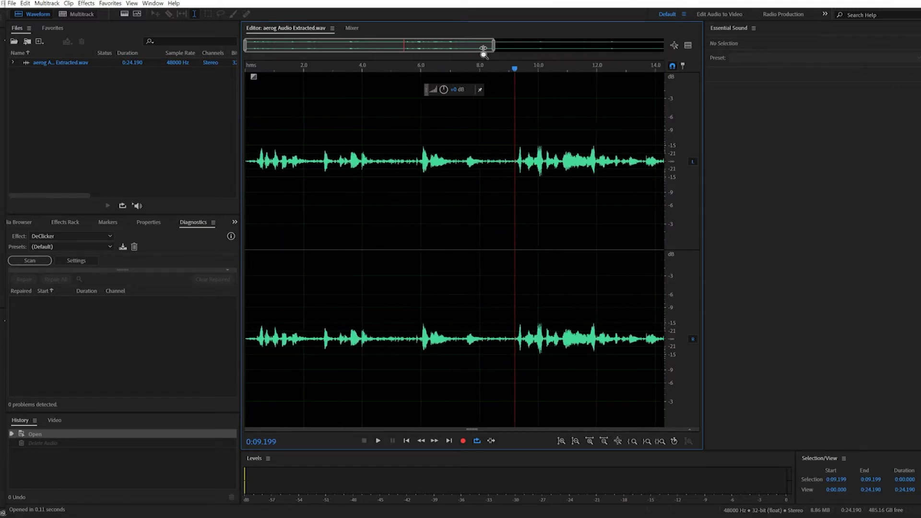
mouse_move(317, 47)
left_mouse_down()
mouse_move(623, 50)
mouse_move(316, 51)
left_mouse_up()
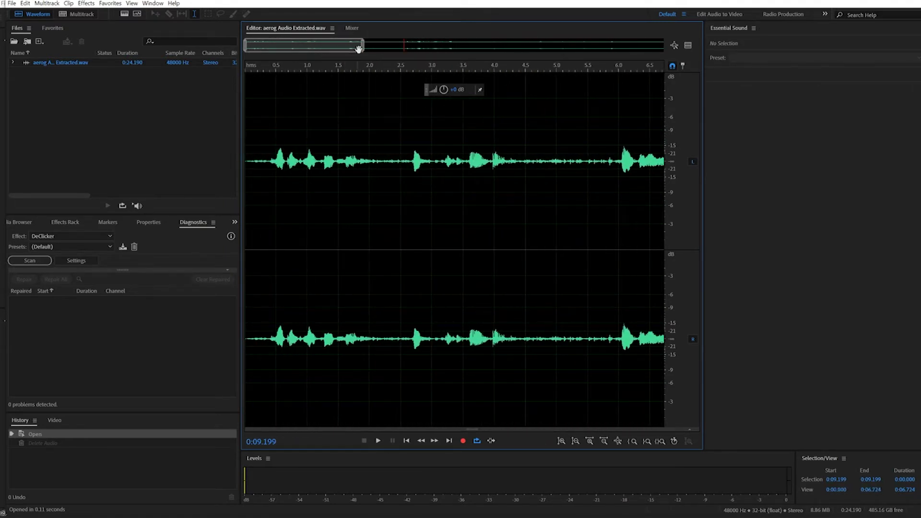
left_click_drag(366, 47, 664, 48)
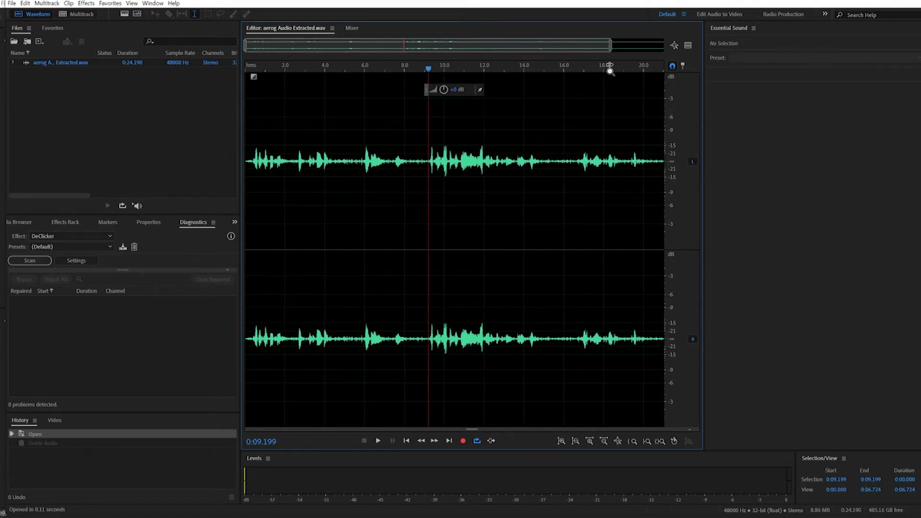
left_click(322, 158)
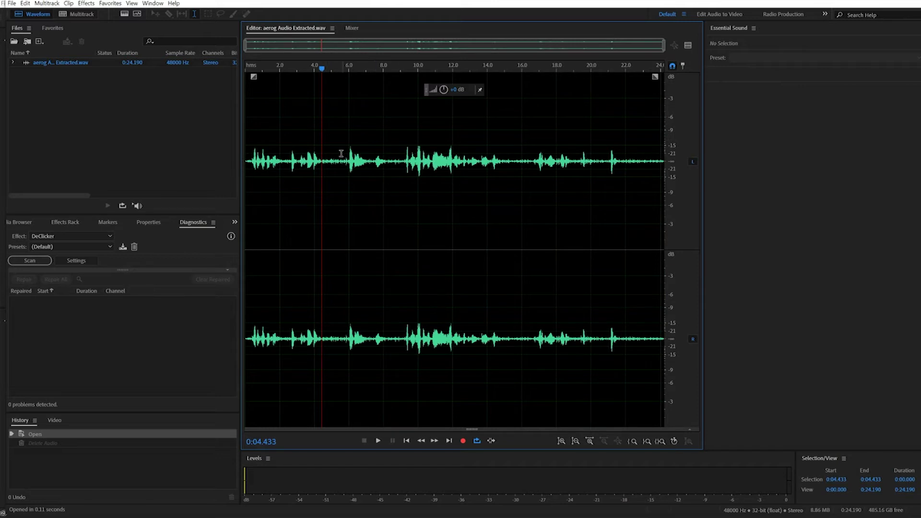
left_click_drag(324, 160, 348, 158)
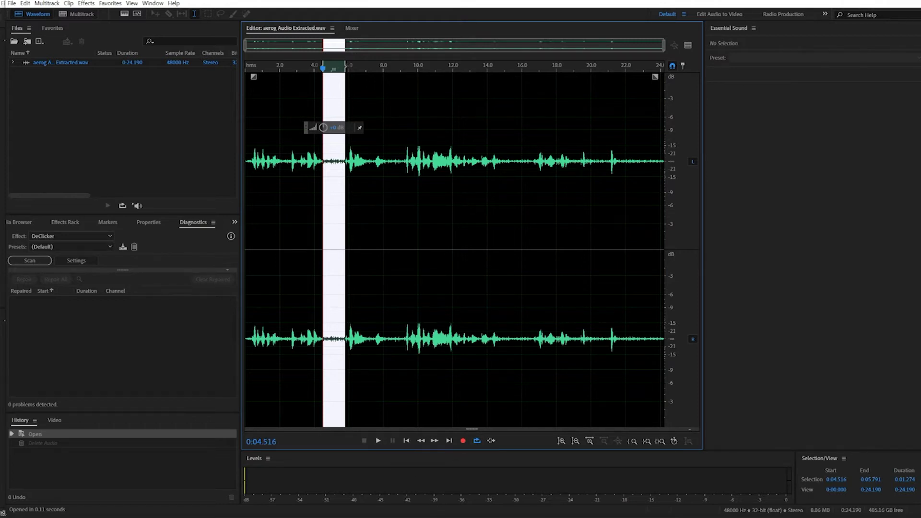
Listen through the recording from the selection, 6 seconds and about 9.5 seconds
key("space")
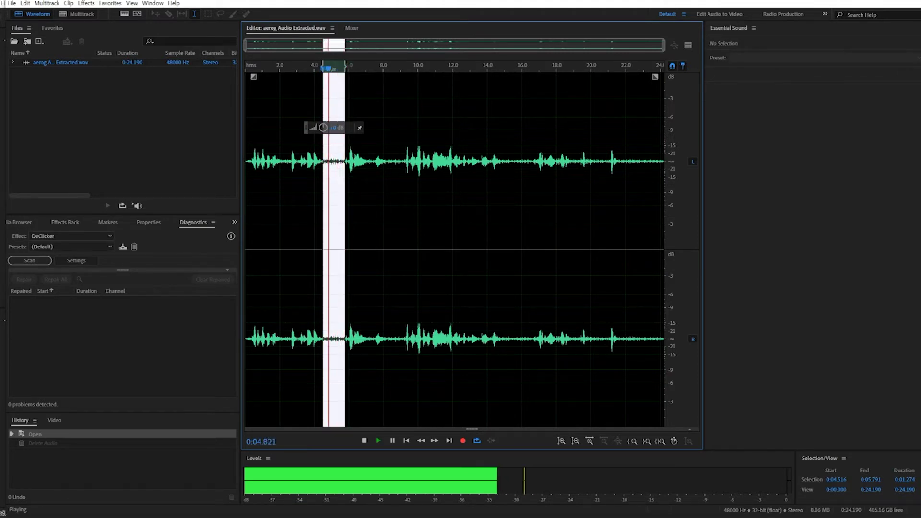
key("space")
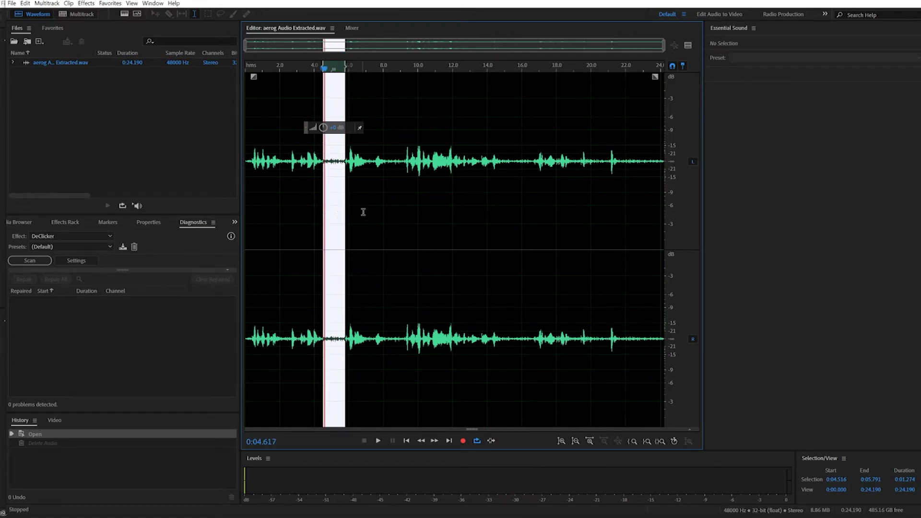
key("space")
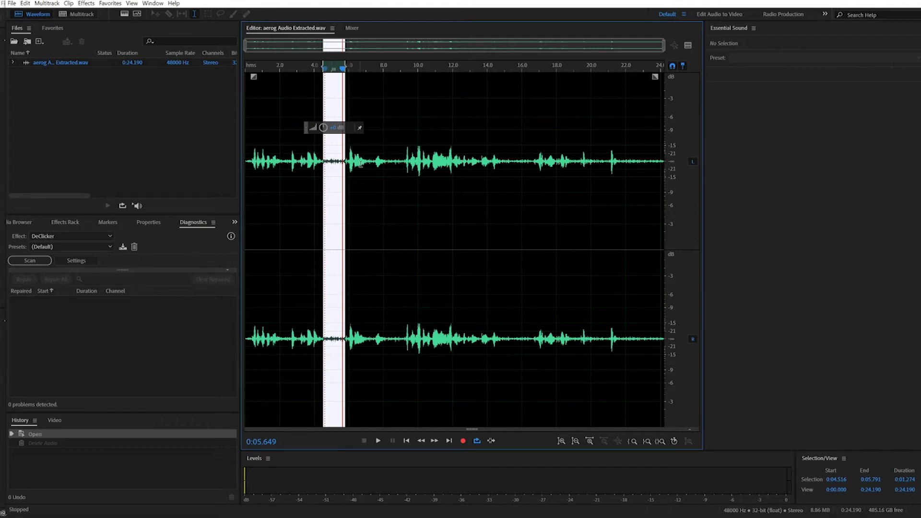
left_click(349, 166)
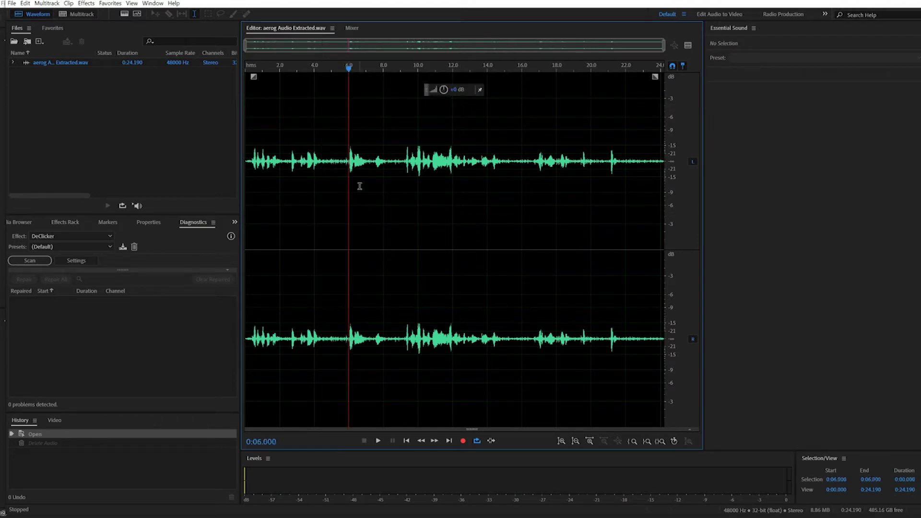
key("space")
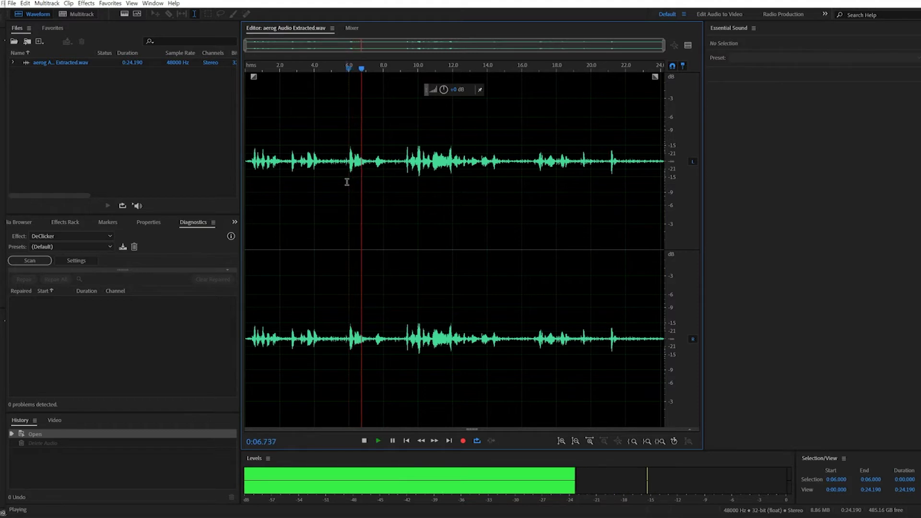
key("space")
left_click(410, 166)
key("space")
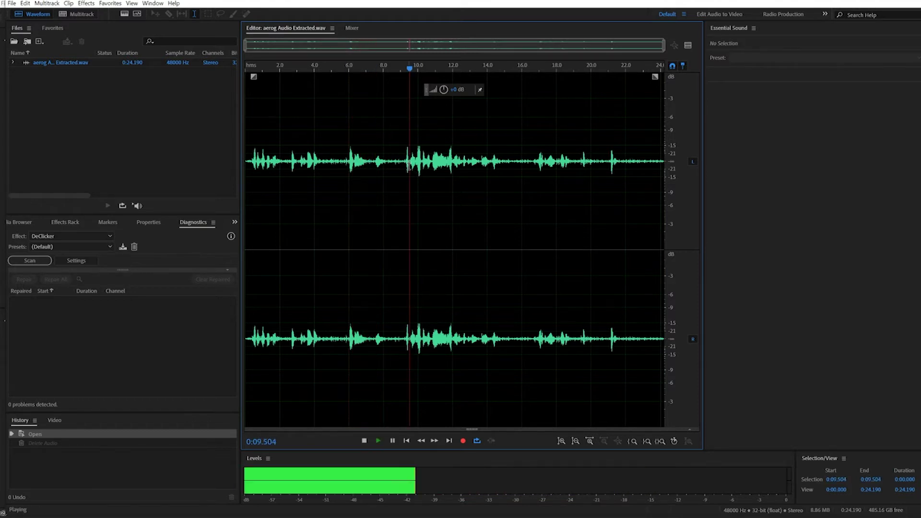
key("space")
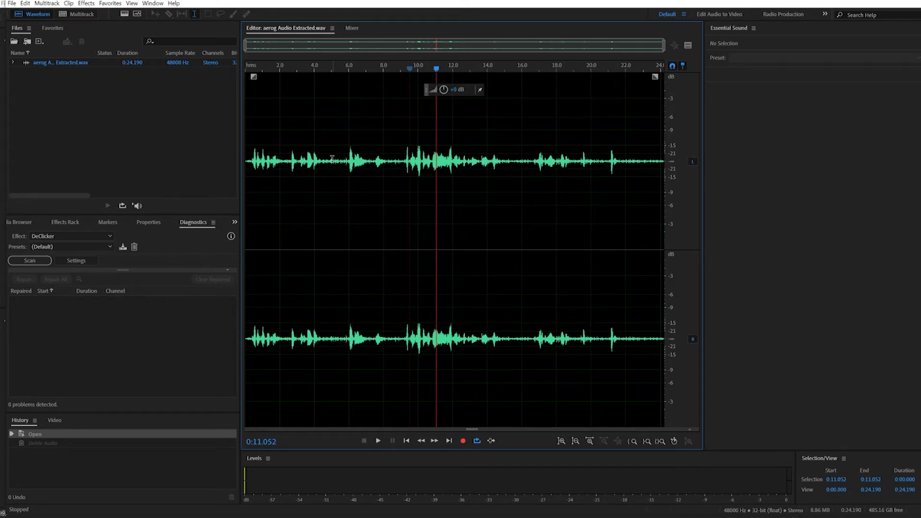
Select a short quiet stretch from about 4.4 to 6 seconds
left_click_drag(322, 162, 349, 161)
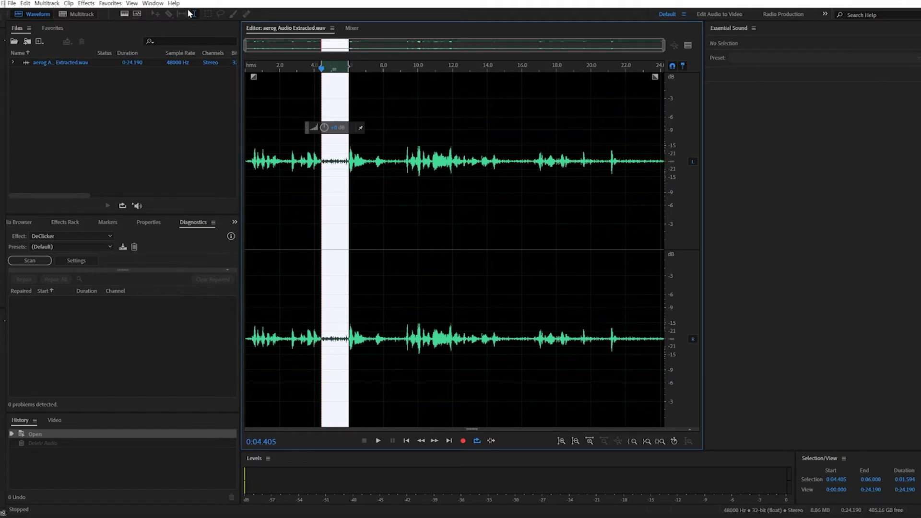
Capture a noise print from the selected quiet 4.4–6 second passage
left_click(86, 4)
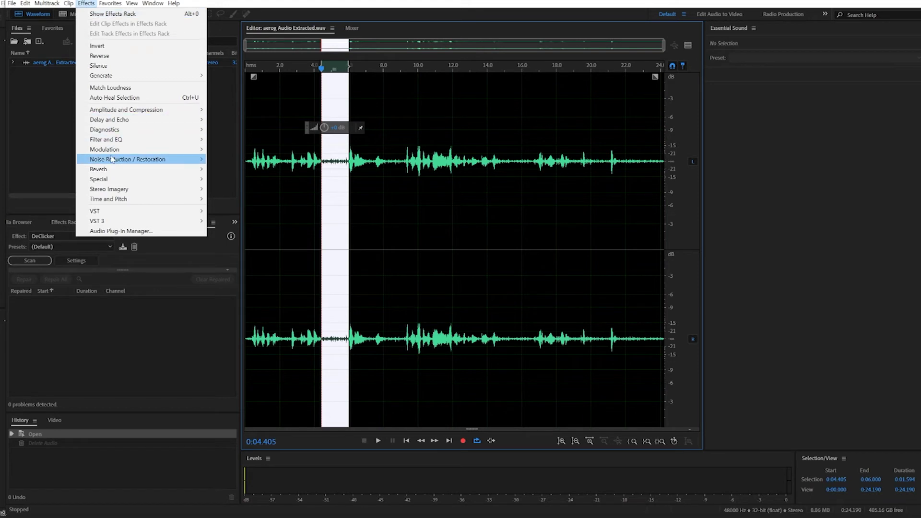
mouse_move(128, 158)
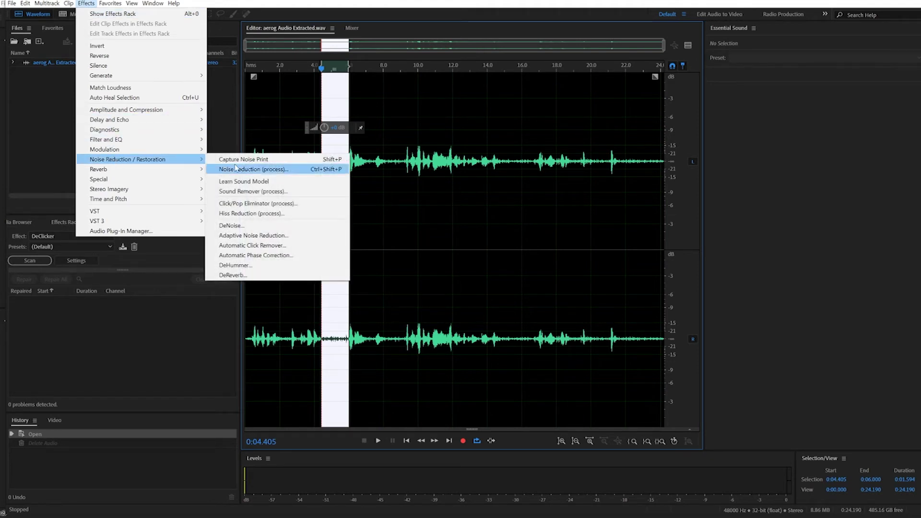
left_click(254, 160)
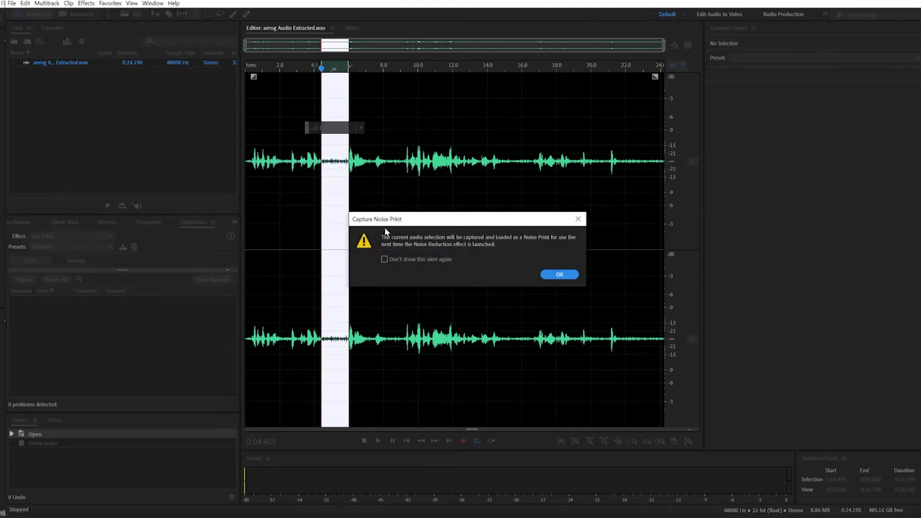
left_click(560, 276)
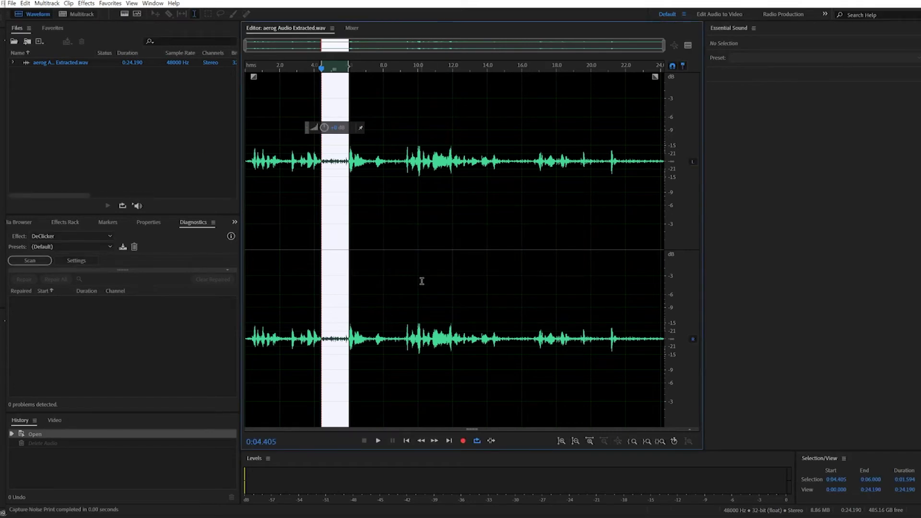
Select the entire clip and bring up the Noise Reduction (process) effect
left_click(295, 158)
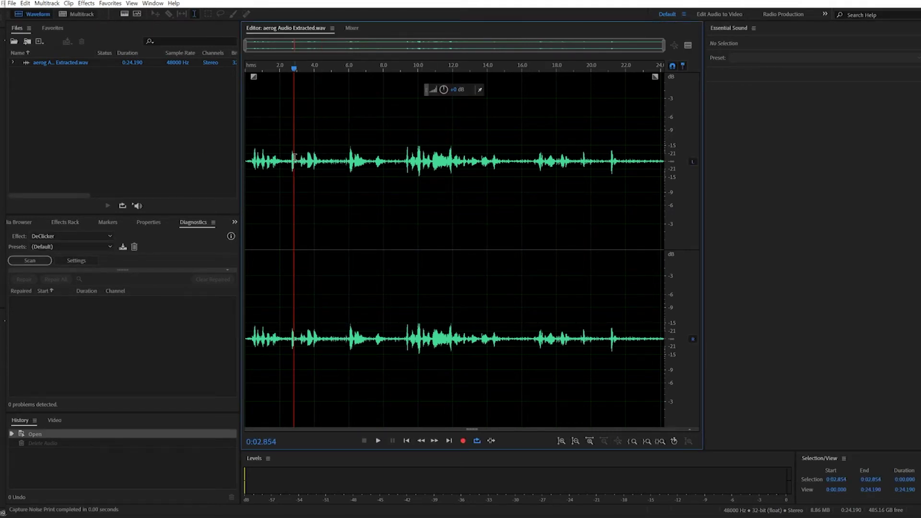
key("ctrl+a")
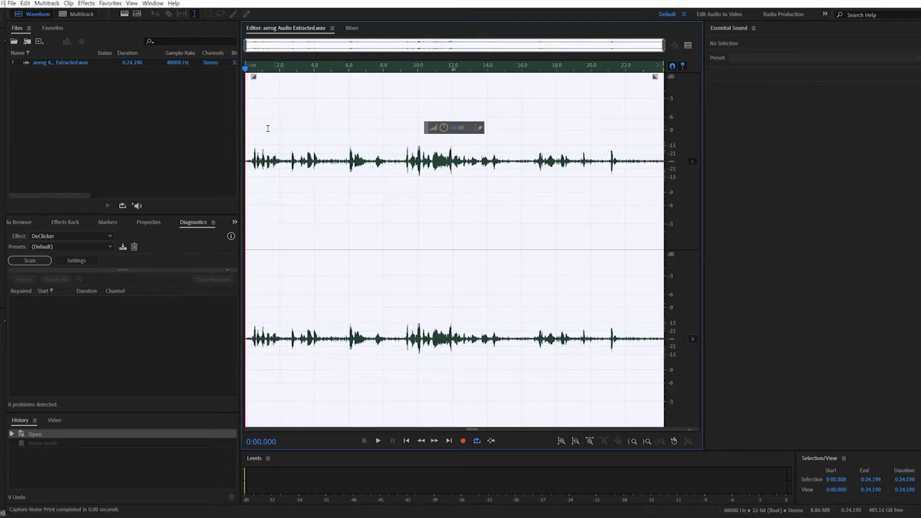
left_click(90, 5)
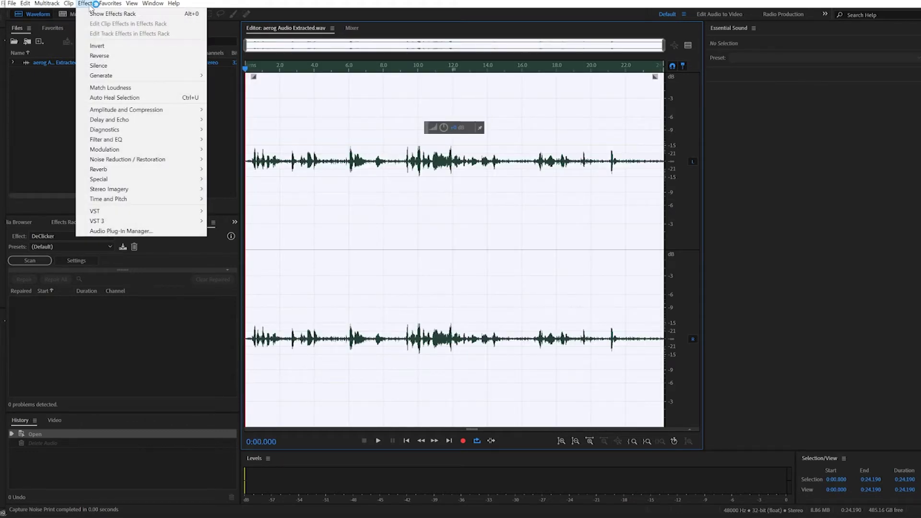
mouse_move(127, 159)
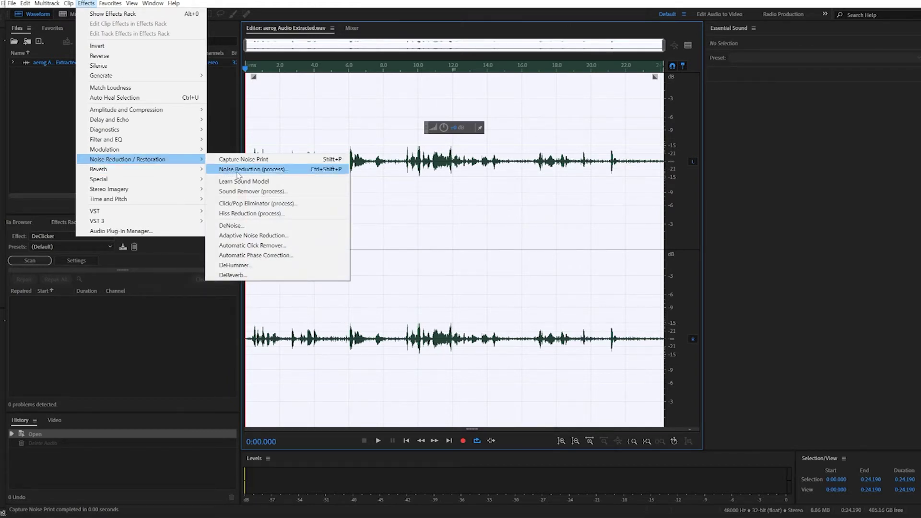
left_click(252, 169)
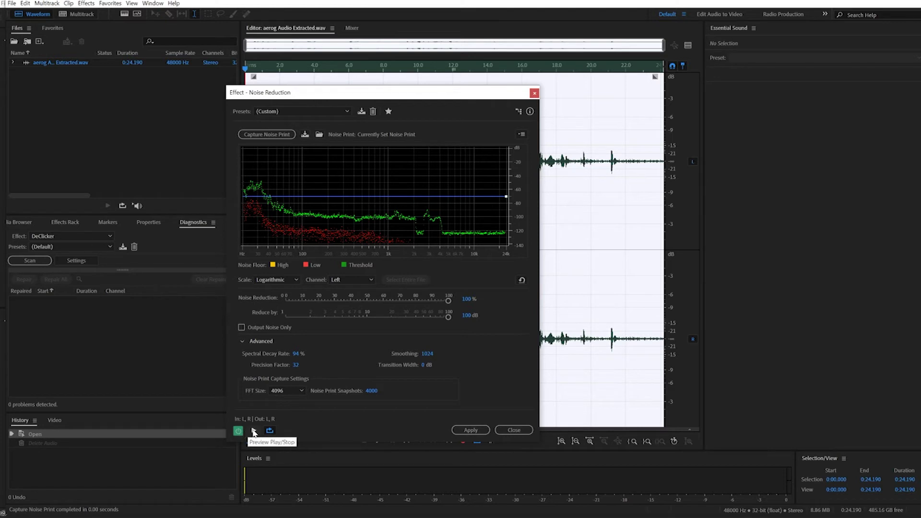
Preview the effect, set Reduce by to 11.4 dB and apply noise reduction to the whole clip
left_click(253, 431)
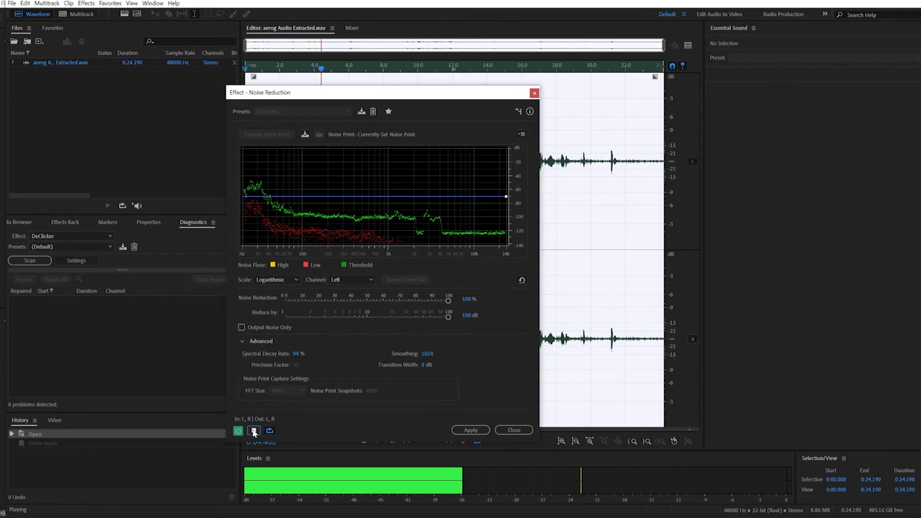
left_click(254, 432)
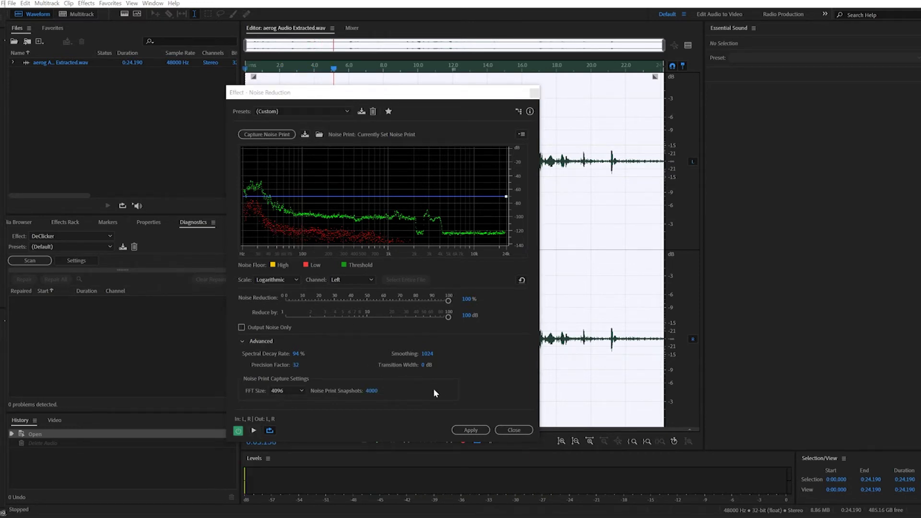
left_click(253, 432)
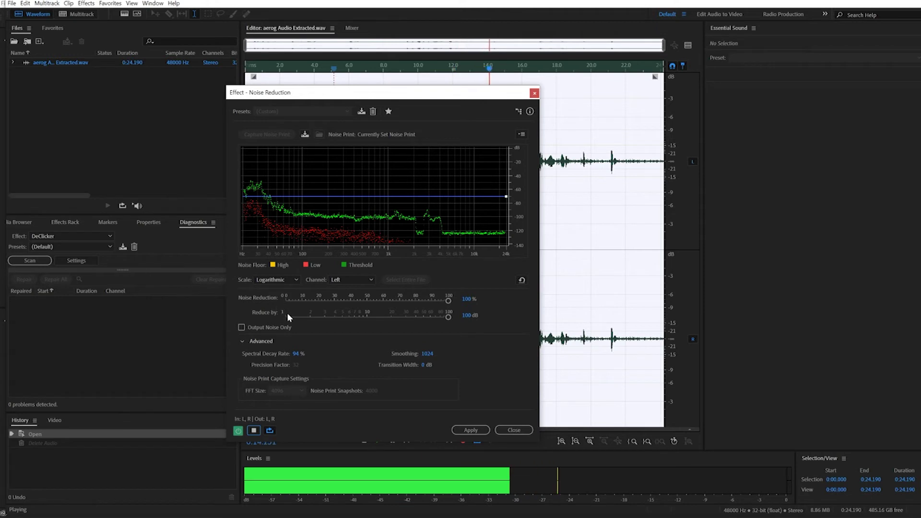
left_click_drag(448, 315, 280, 312)
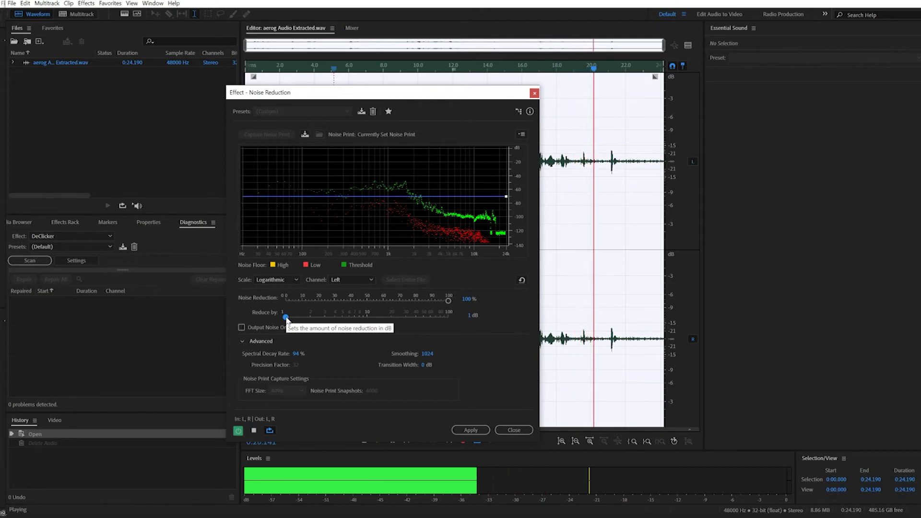
left_click_drag(285, 316, 371, 317)
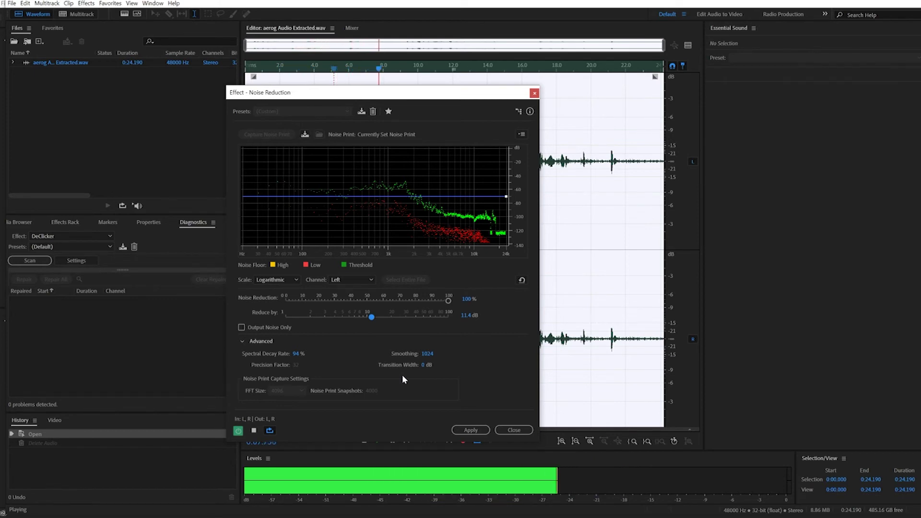
left_click(471, 430)
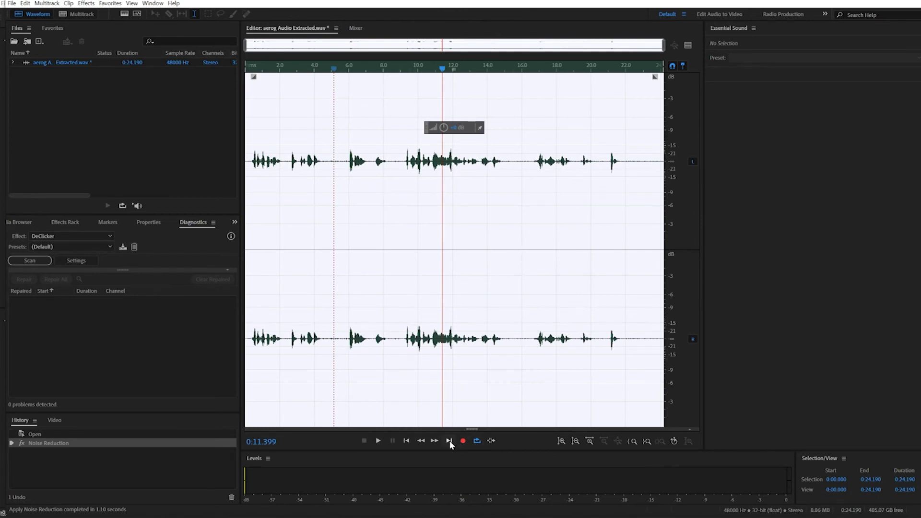
Play back the noise-reduced audio, then bring up the Effects list
left_click(377, 441)
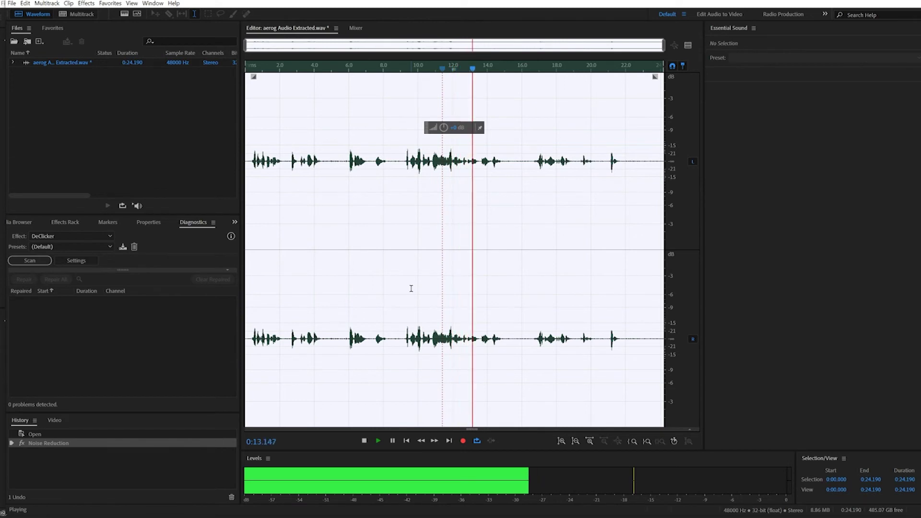
key("space")
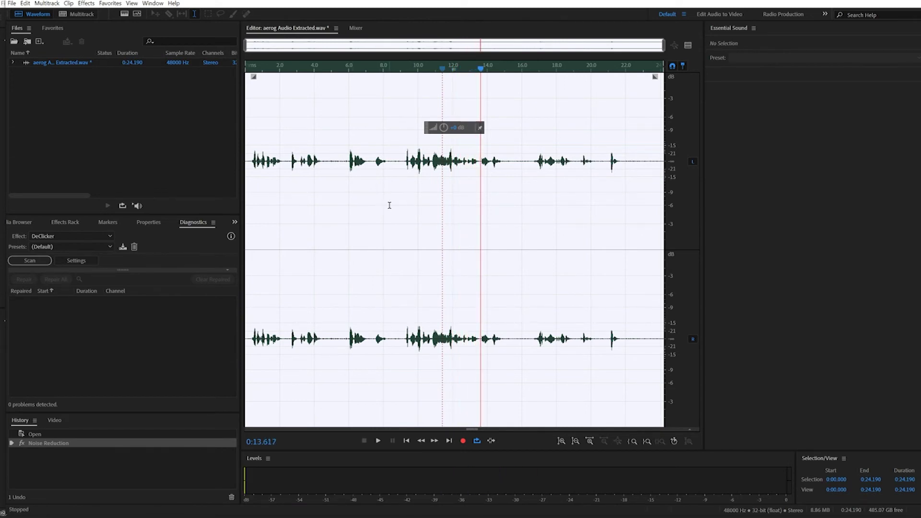
left_click(87, 4)
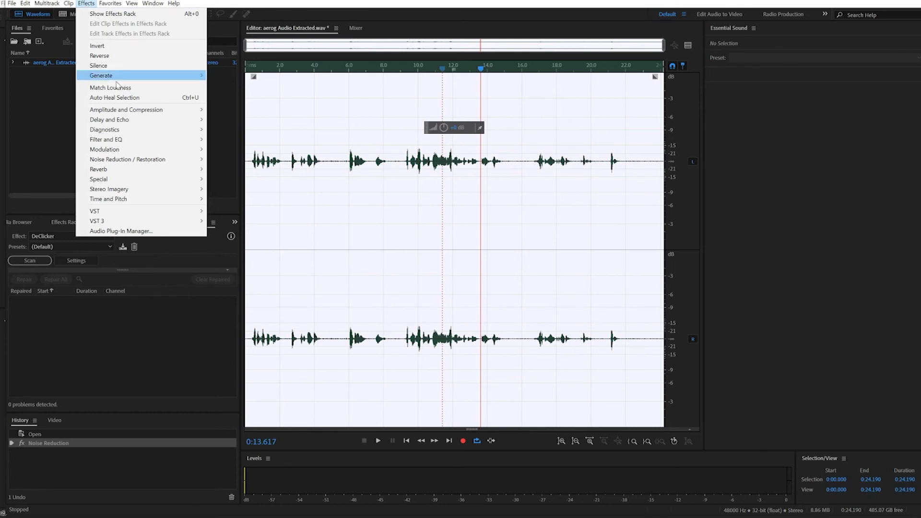
mouse_move(126, 110)
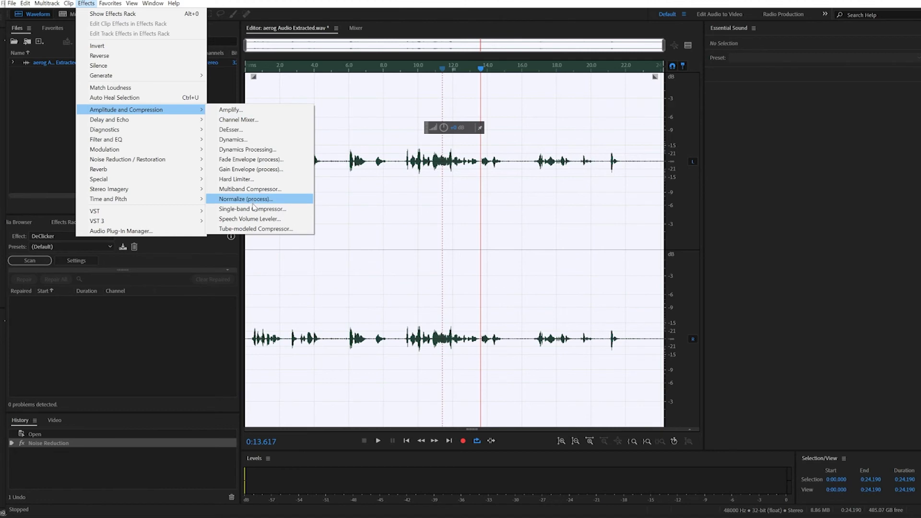
Normalize the cleaned clip to -3 dB
left_click(245, 198)
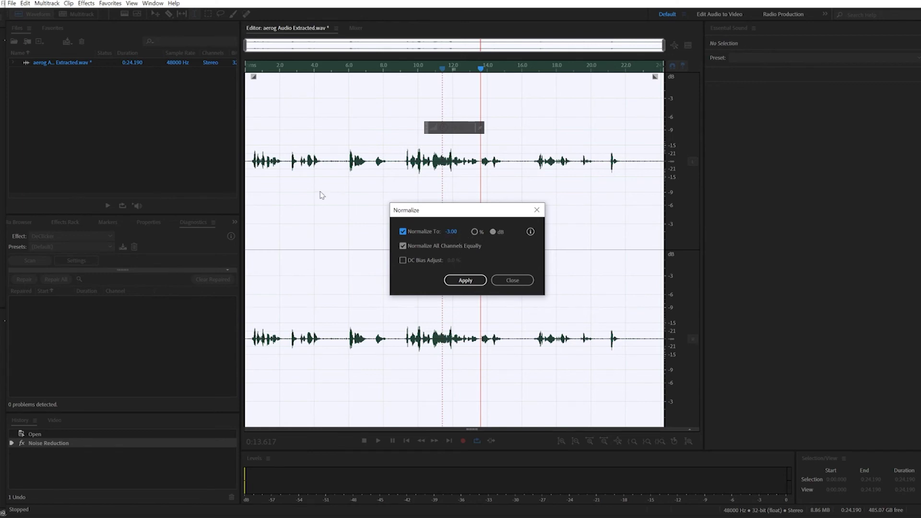
left_click(465, 280)
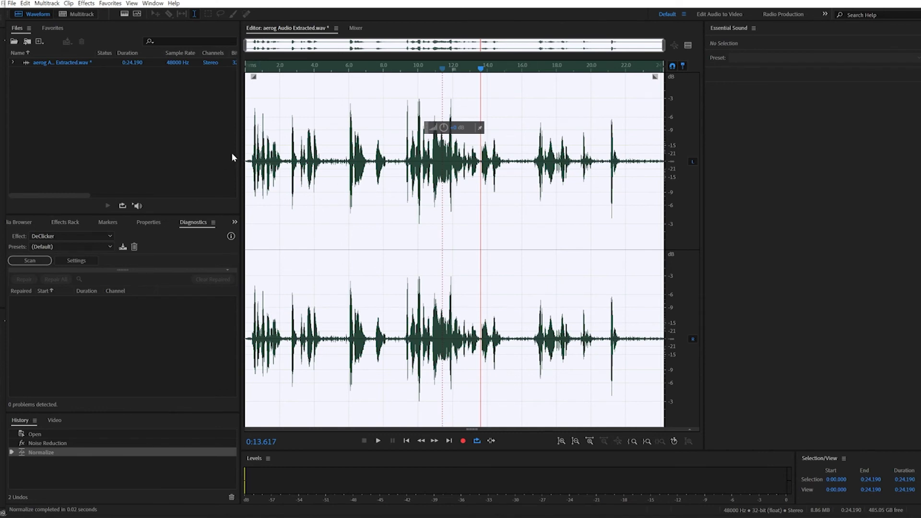
Play the normalized audio from the start, then close the edited file
left_click(253, 143)
key("space")
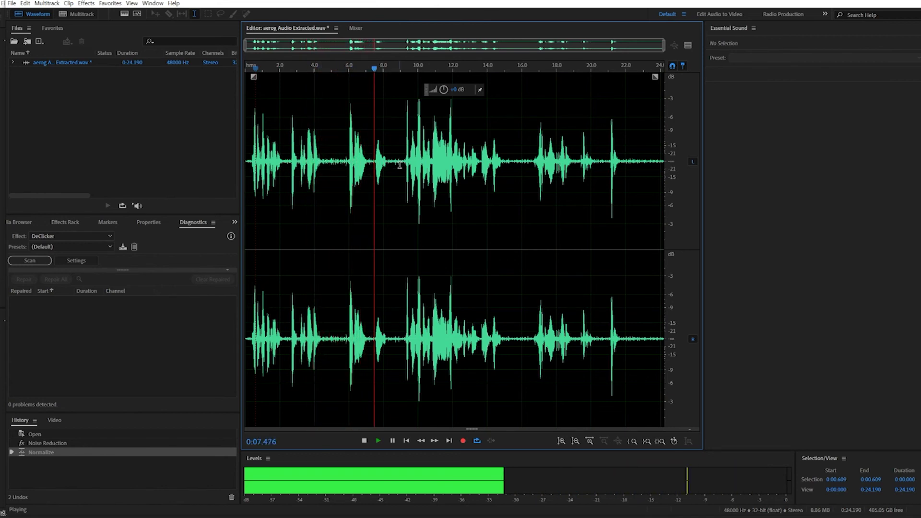
left_click(468, 303)
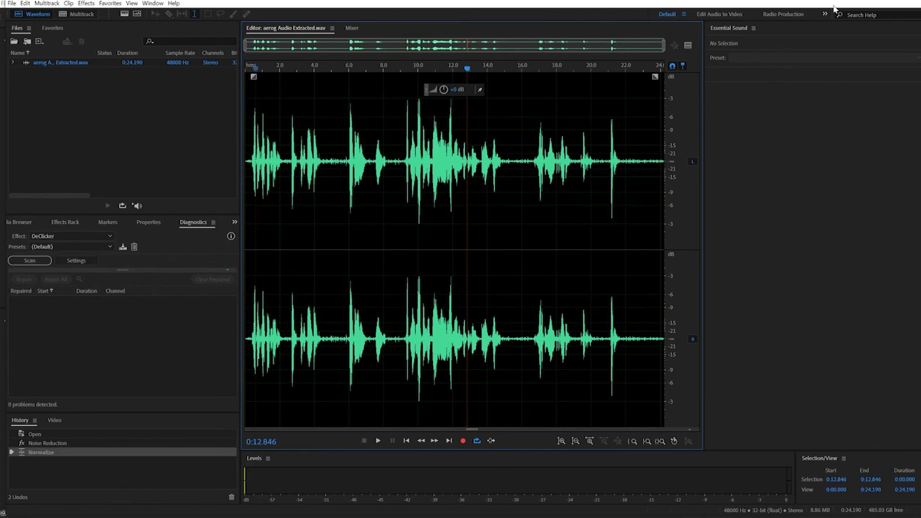
key("ctrl+w")
Switch back to Premiere Pro and play the aerog sequence from the start to hear the processed audio
key("alt+Tab")
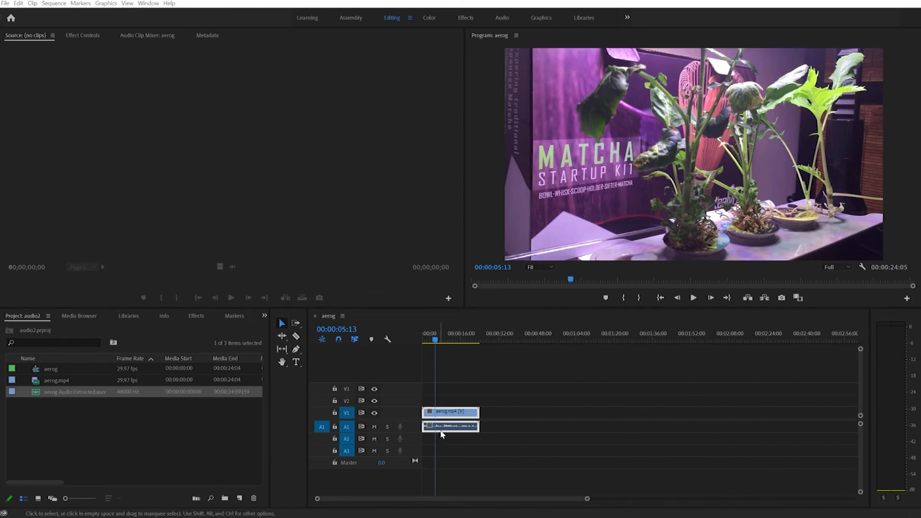
left_click(422, 336)
key("space")
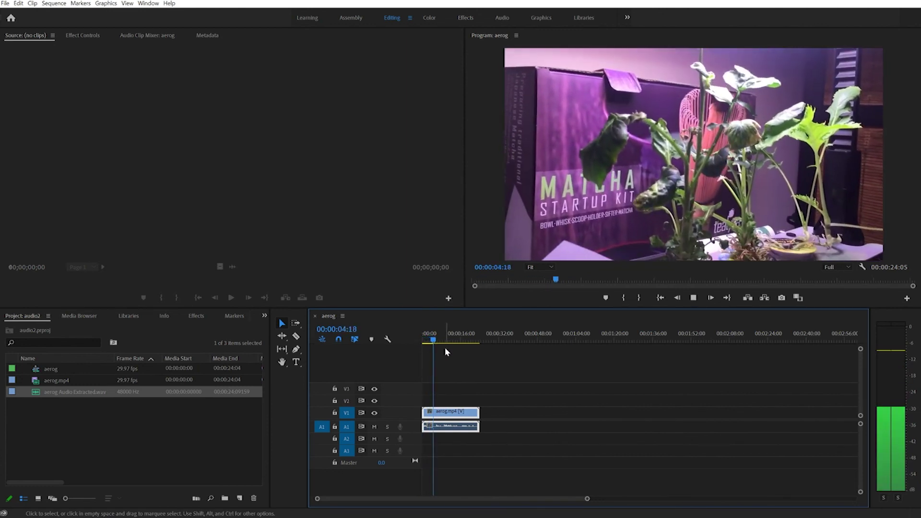
key("space")
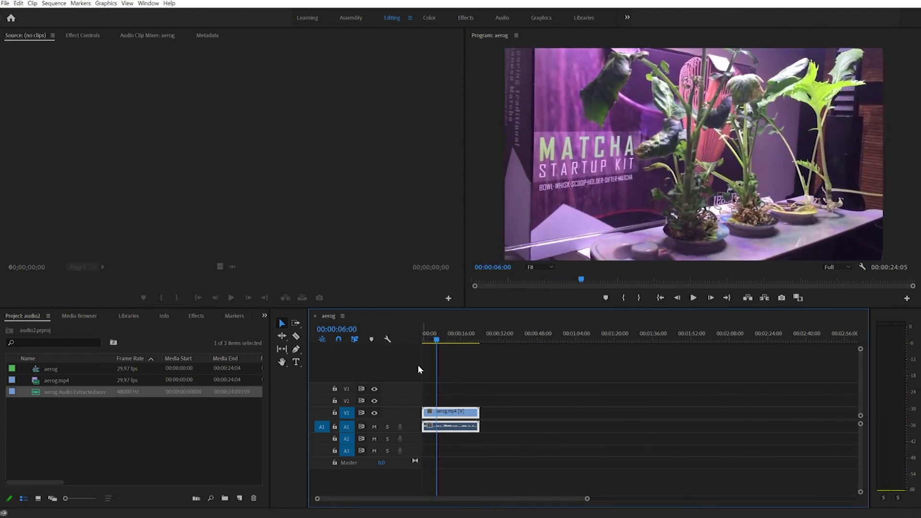